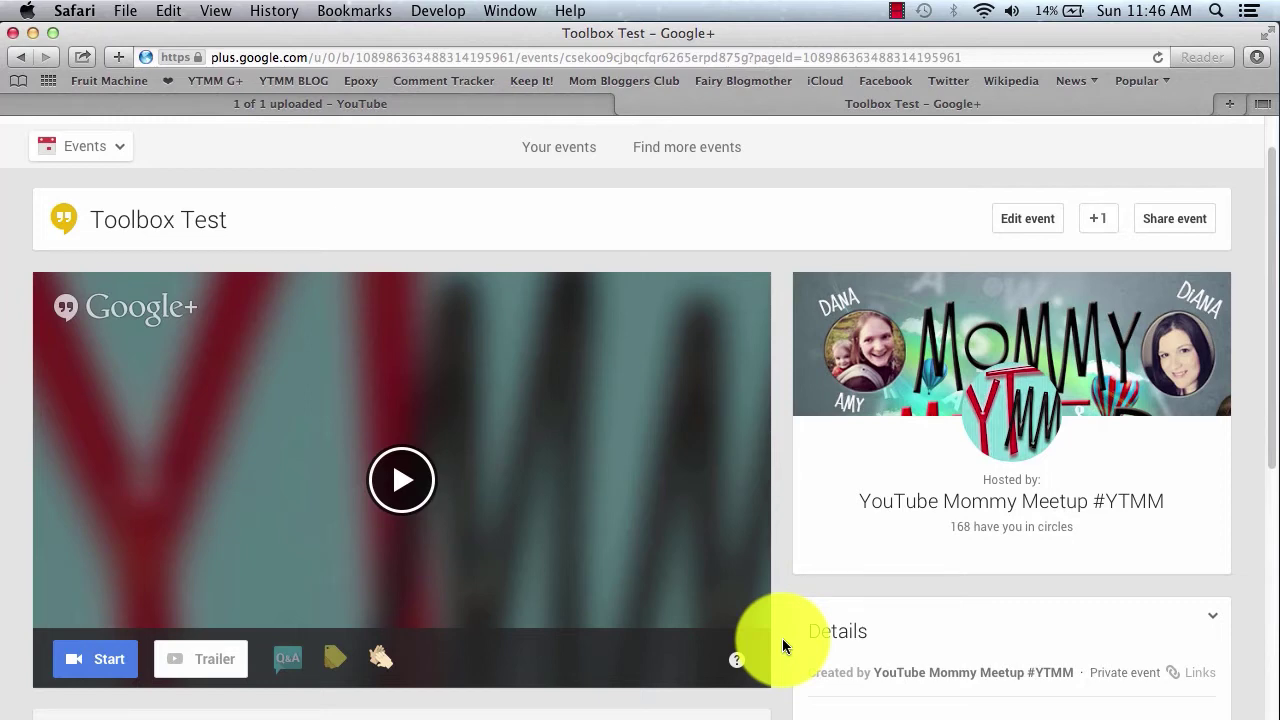
- Start the Hangout On Air for the Toolbox Test event
{"action": "scroll", "coordinate": [782, 638], "scroll_direction": "up", "scroll_amount": 1}
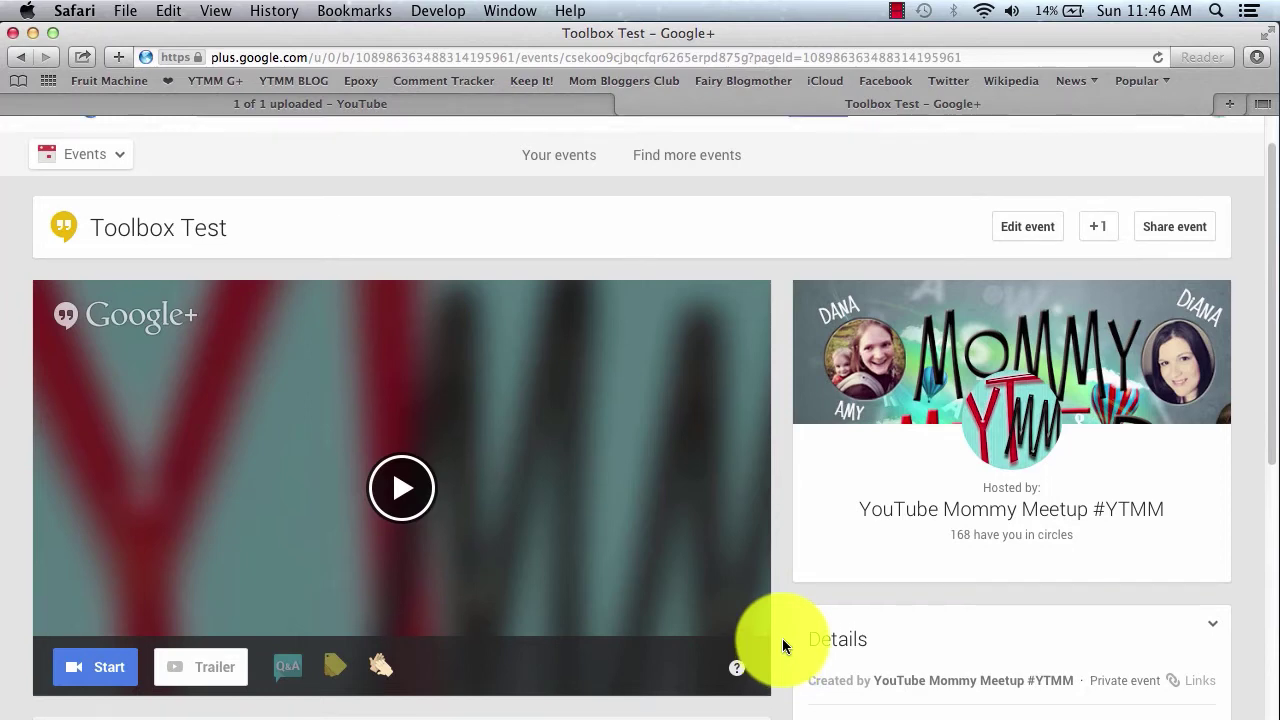
{"action": "scroll", "coordinate": [782, 638], "scroll_direction": "up", "scroll_amount": 3}
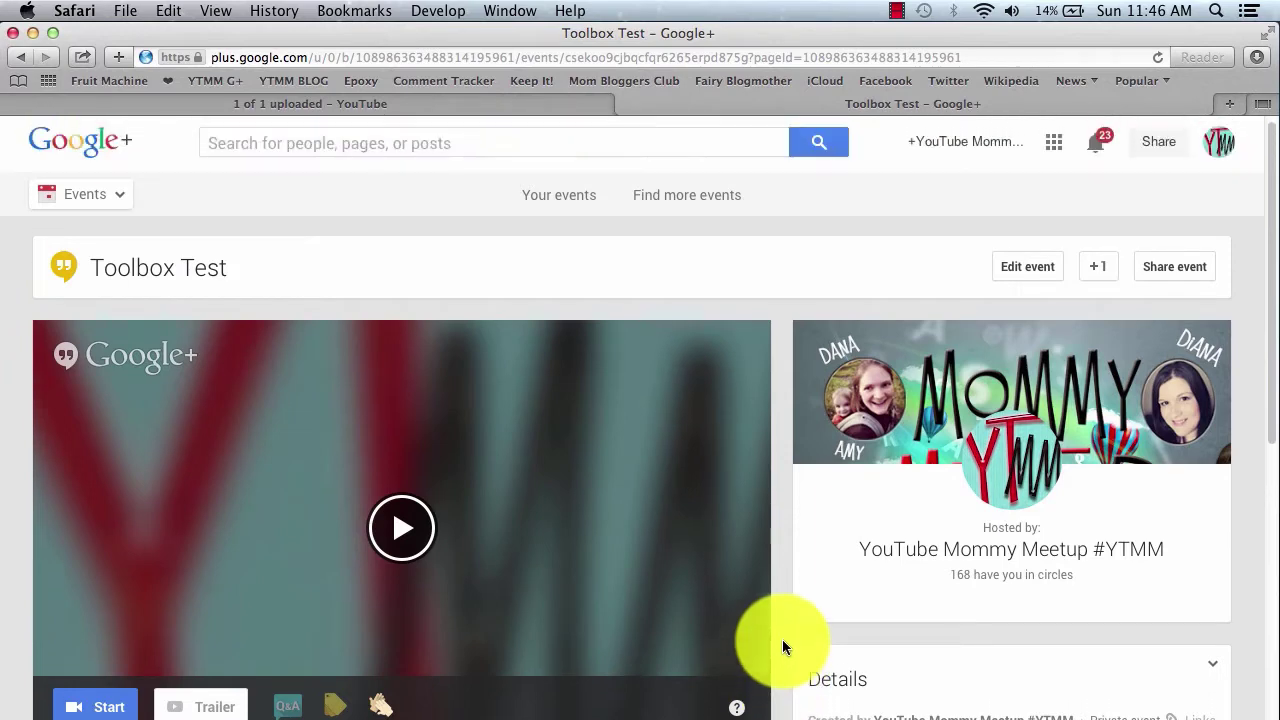
{"action": "scroll", "coordinate": [783, 647], "scroll_direction": "down", "scroll_amount": 3}
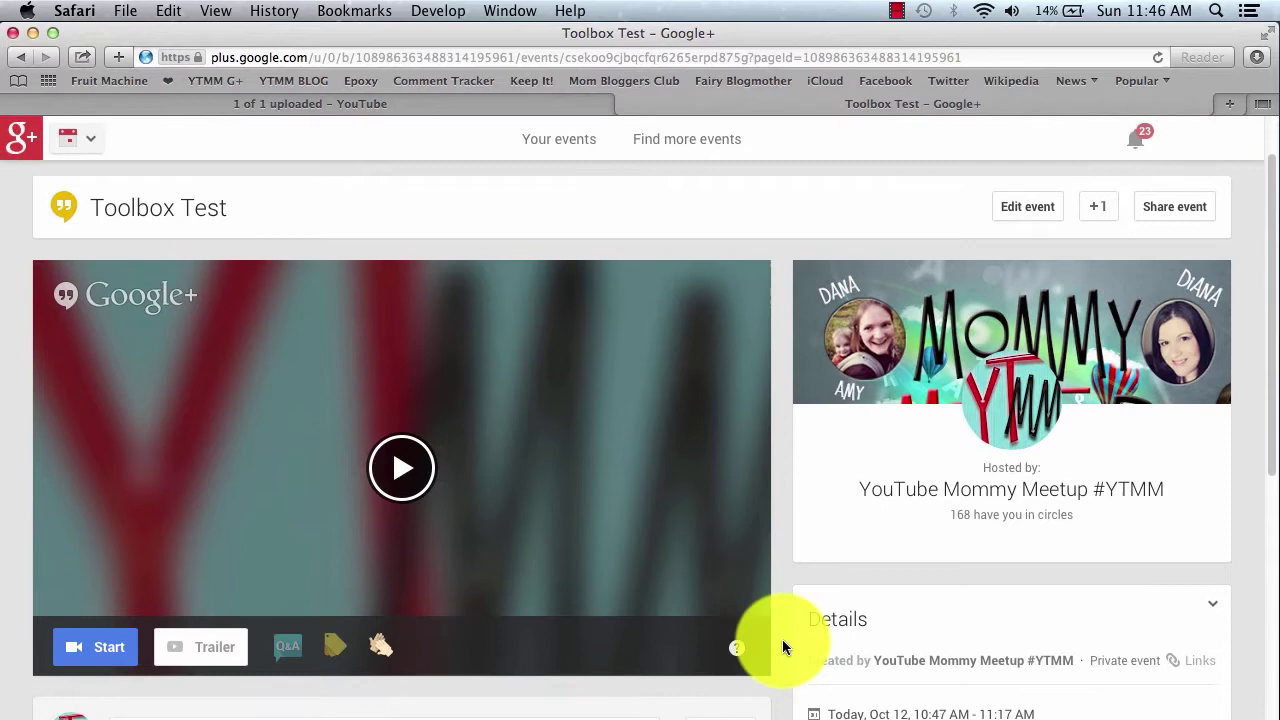
{"action": "scroll", "coordinate": [783, 647], "scroll_direction": "up", "scroll_amount": 1}
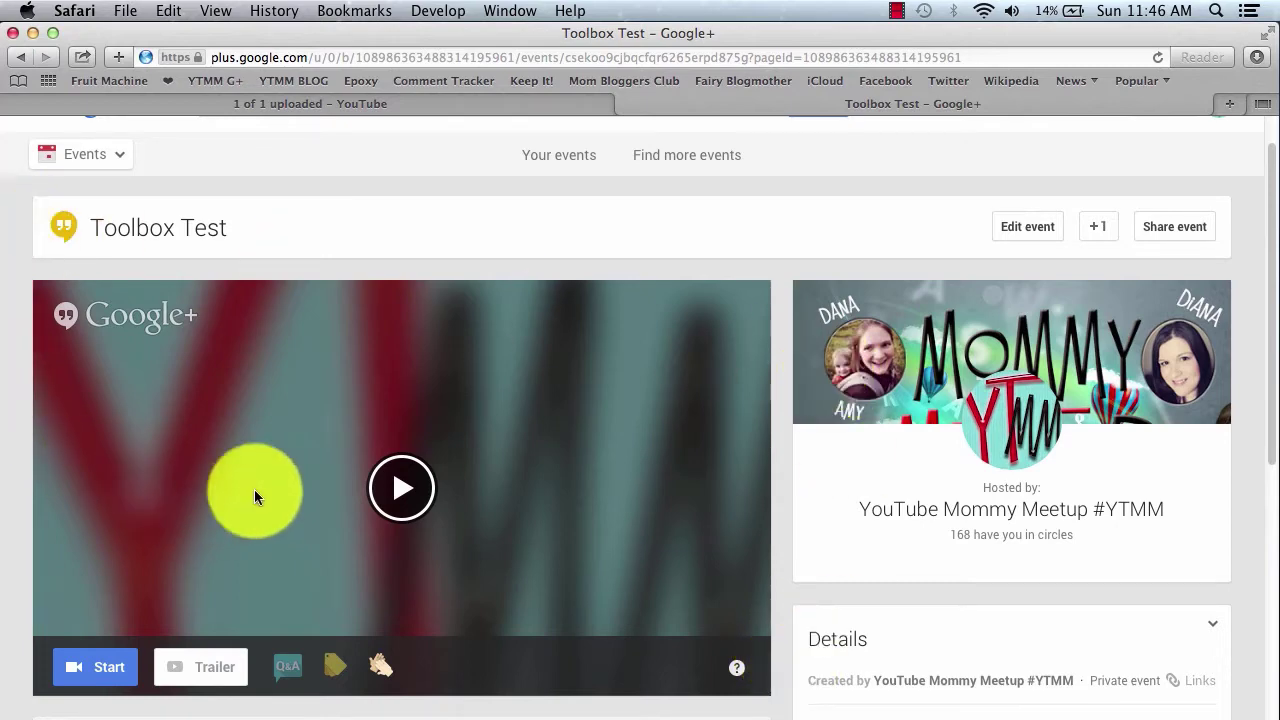
{"action": "left_click", "coordinate": [91, 671]}
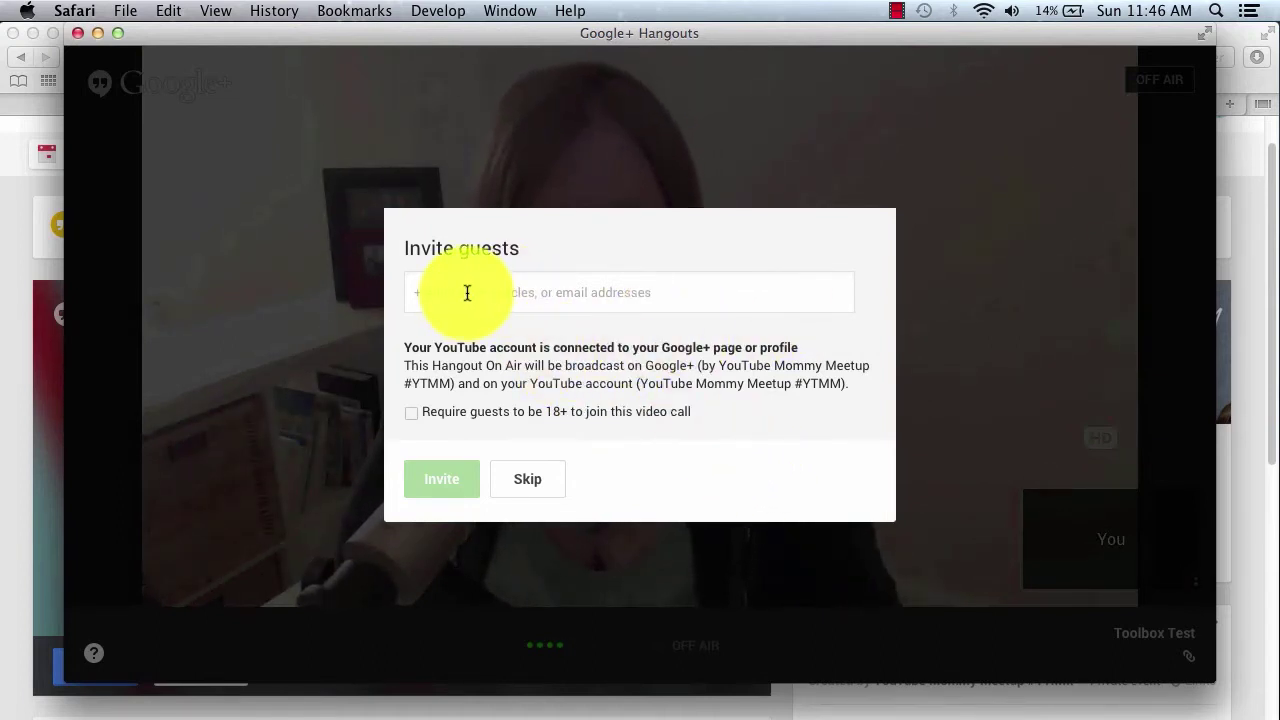
- Add the first guest matches for "dream" and "being" plus the YTMM Members circle to the hangout's guest invitation
{"action": "left_click", "coordinate": [500, 293]}
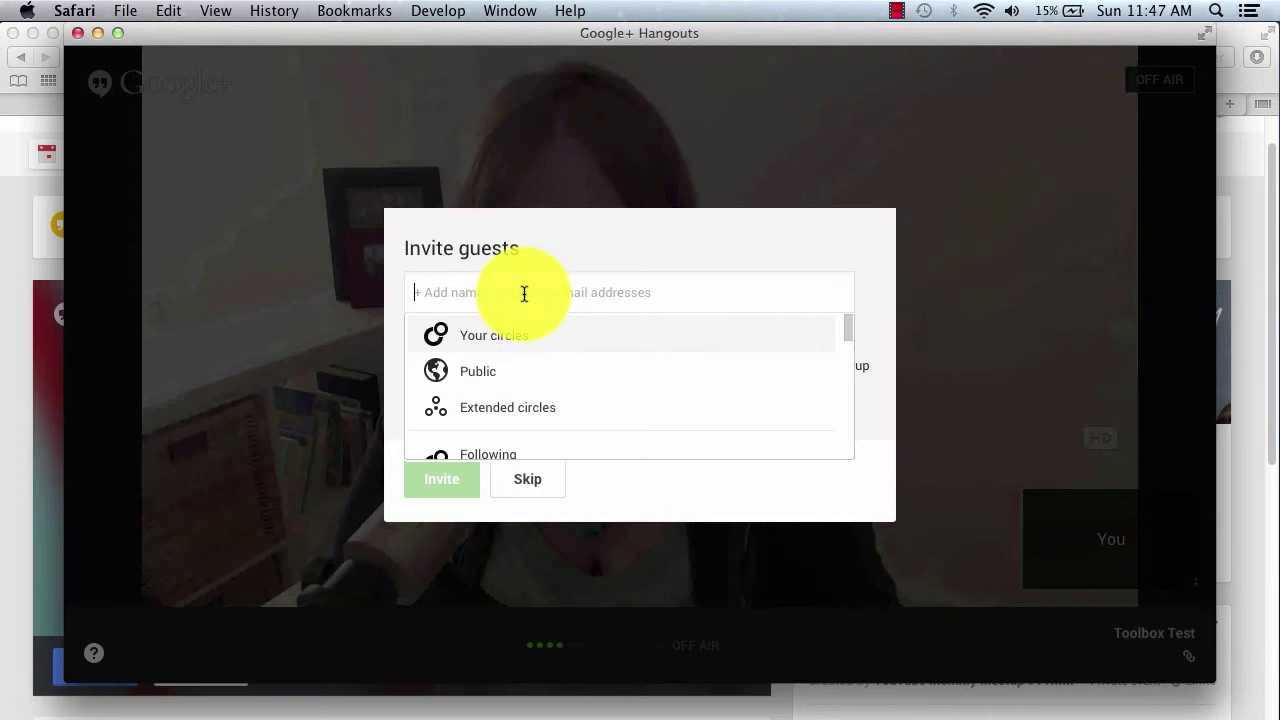
{"action": "type", "text": "dream"}
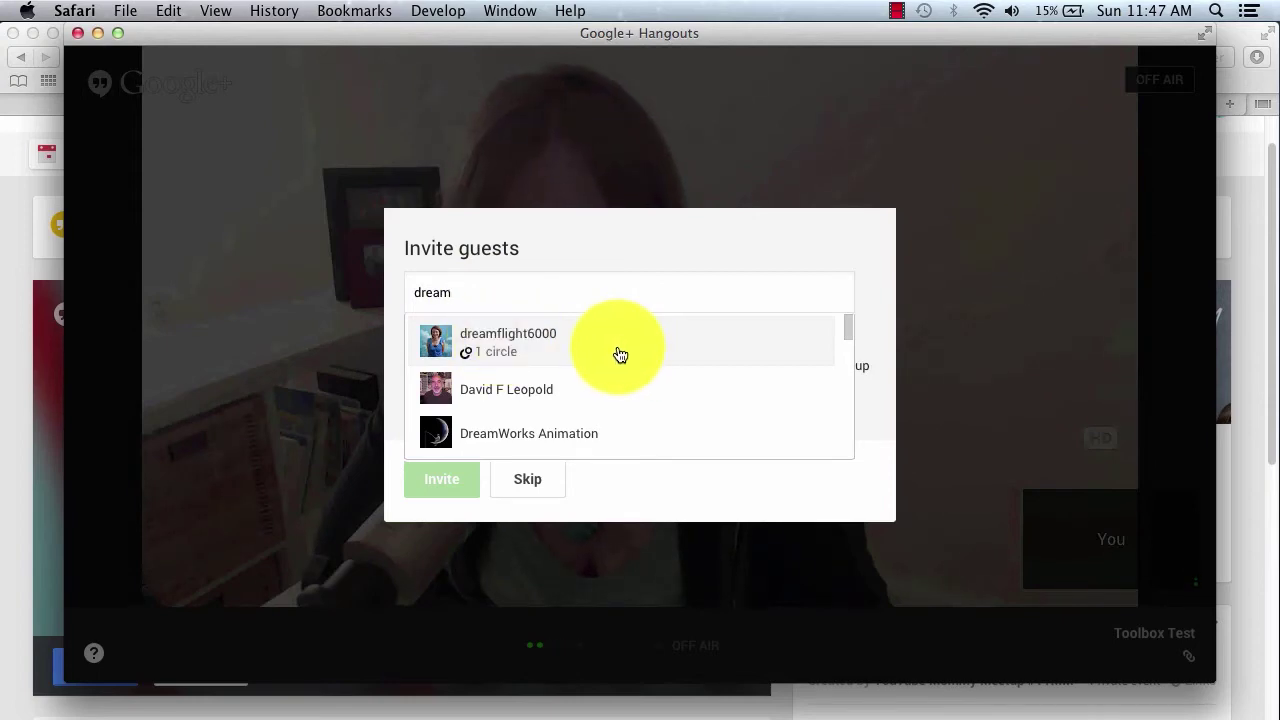
{"action": "left_click", "coordinate": [477, 338]}
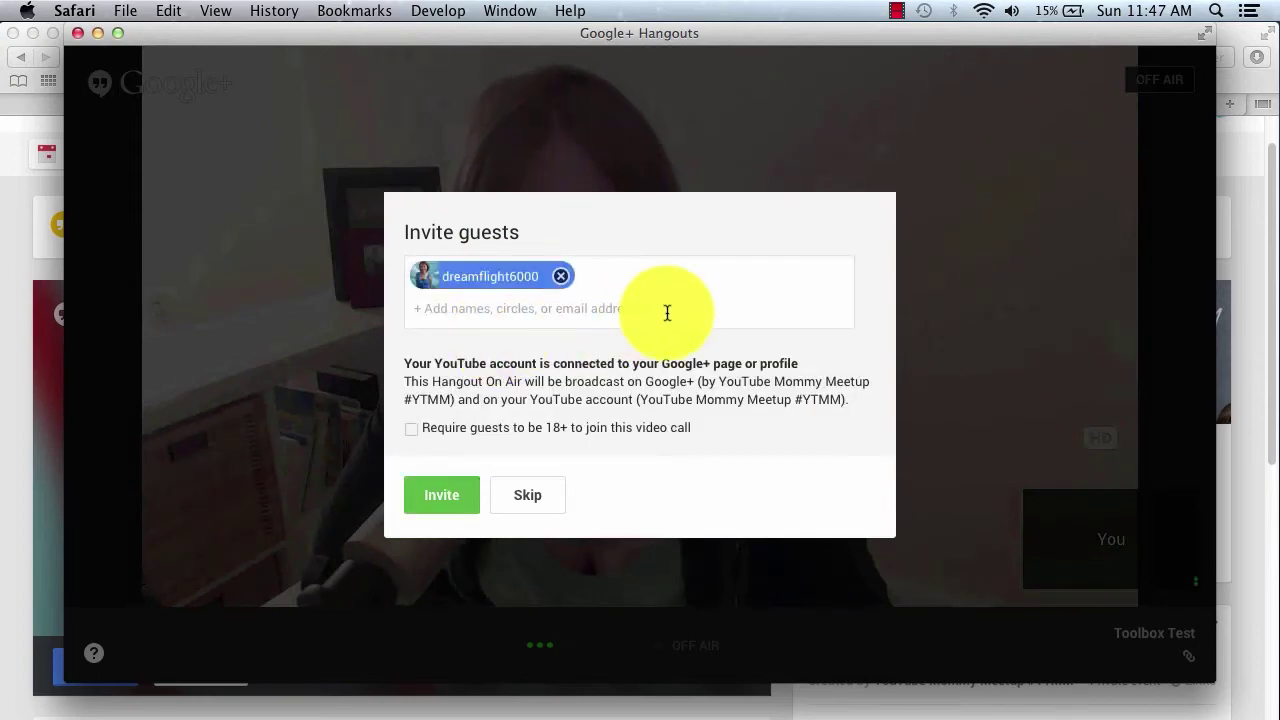
{"action": "left_click", "coordinate": [540, 309]}
{"action": "type", "text": "being"}
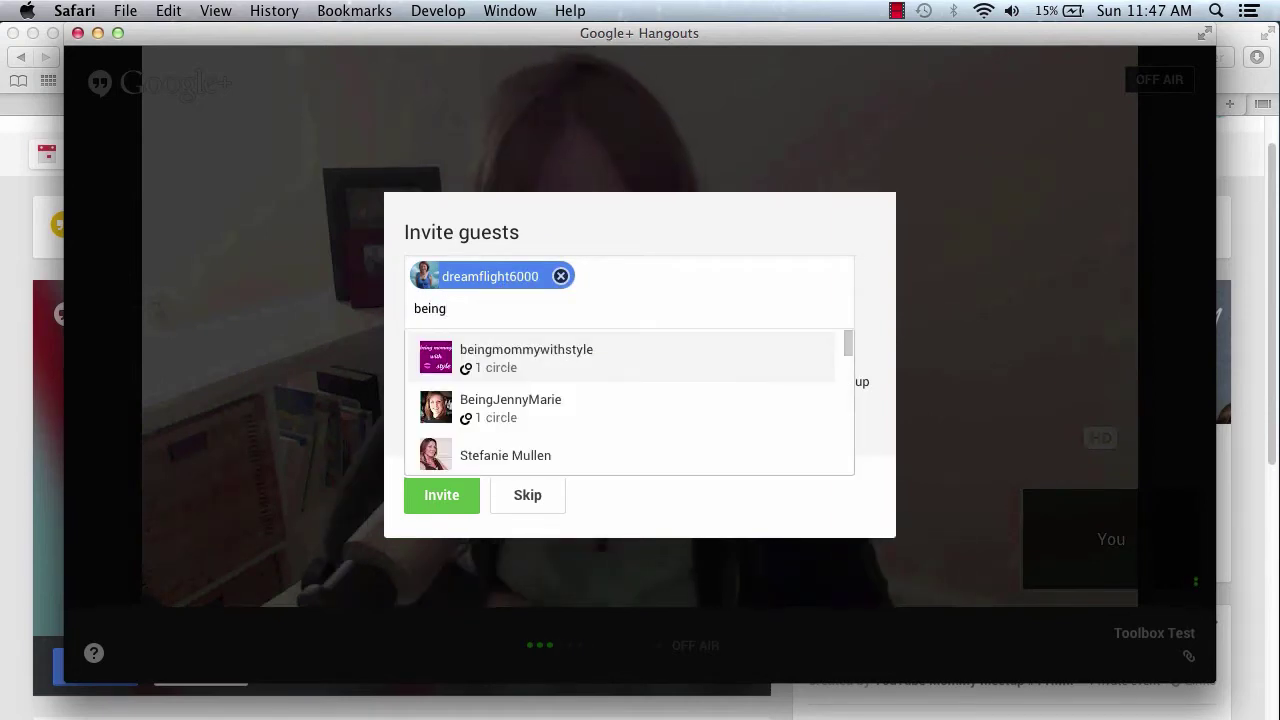
{"action": "left_click", "coordinate": [535, 370]}
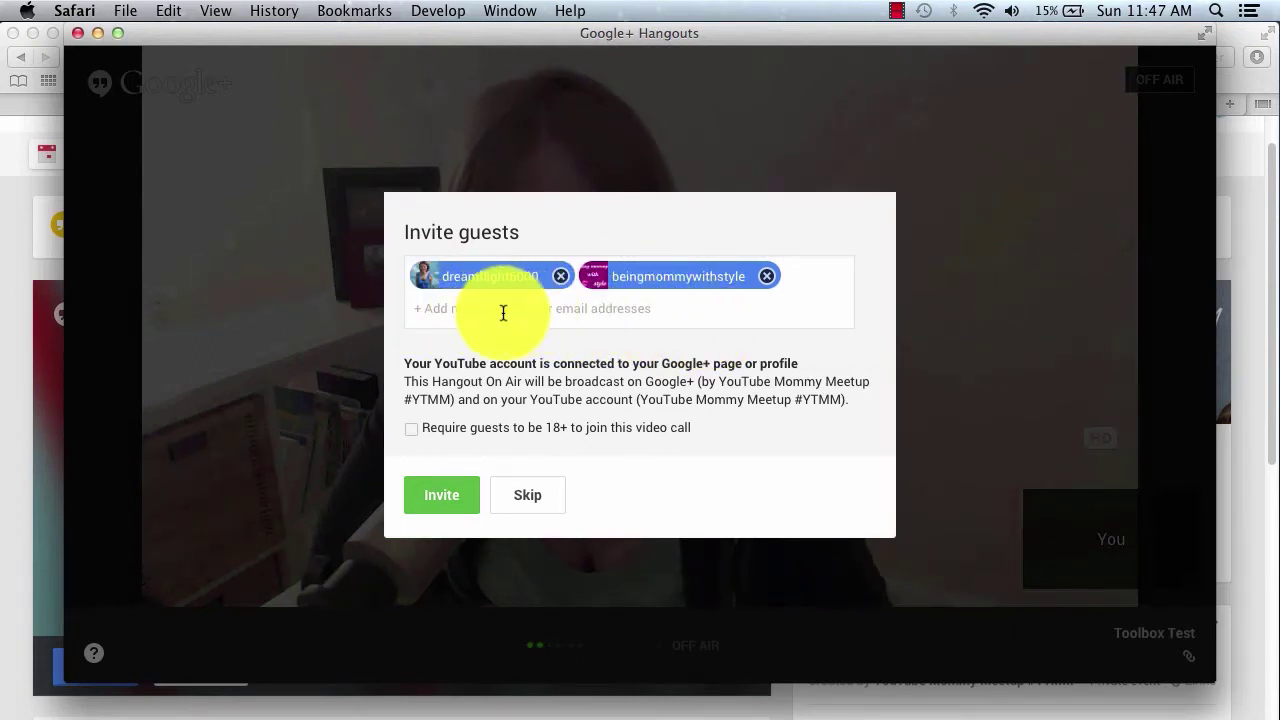
{"action": "type", "text": "ytmm"}
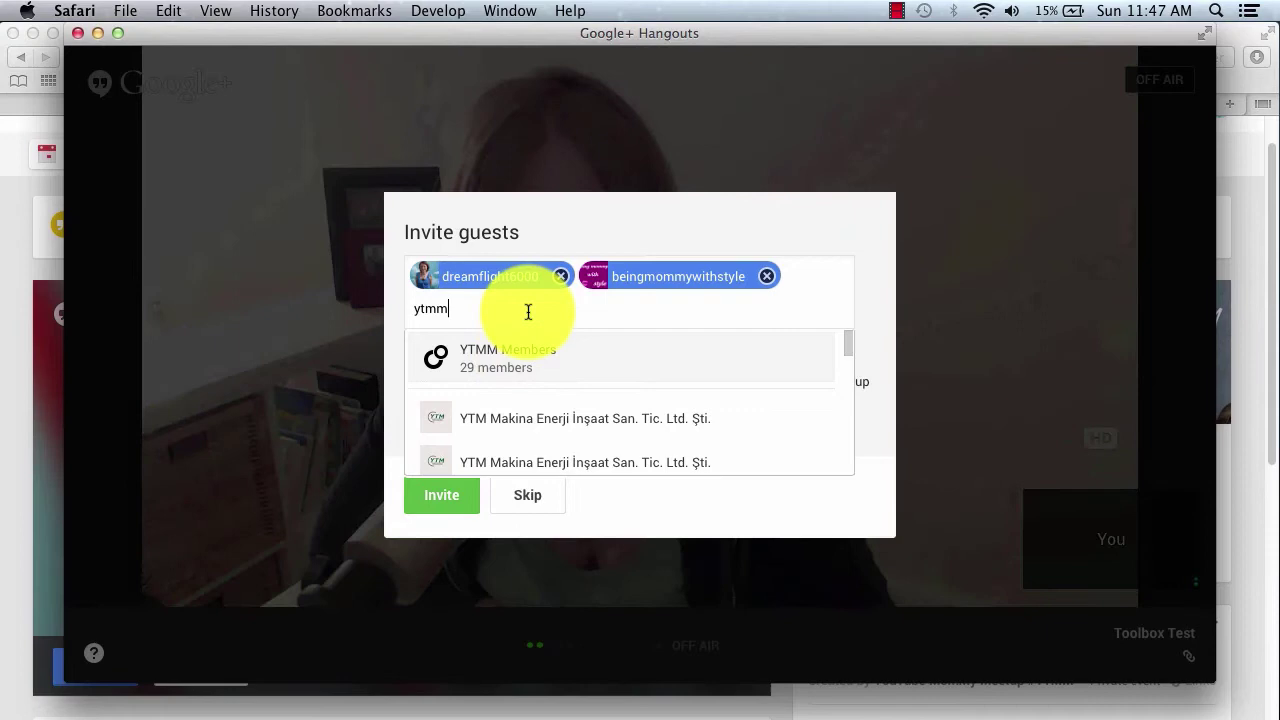
{"action": "left_click", "coordinate": [490, 350]}
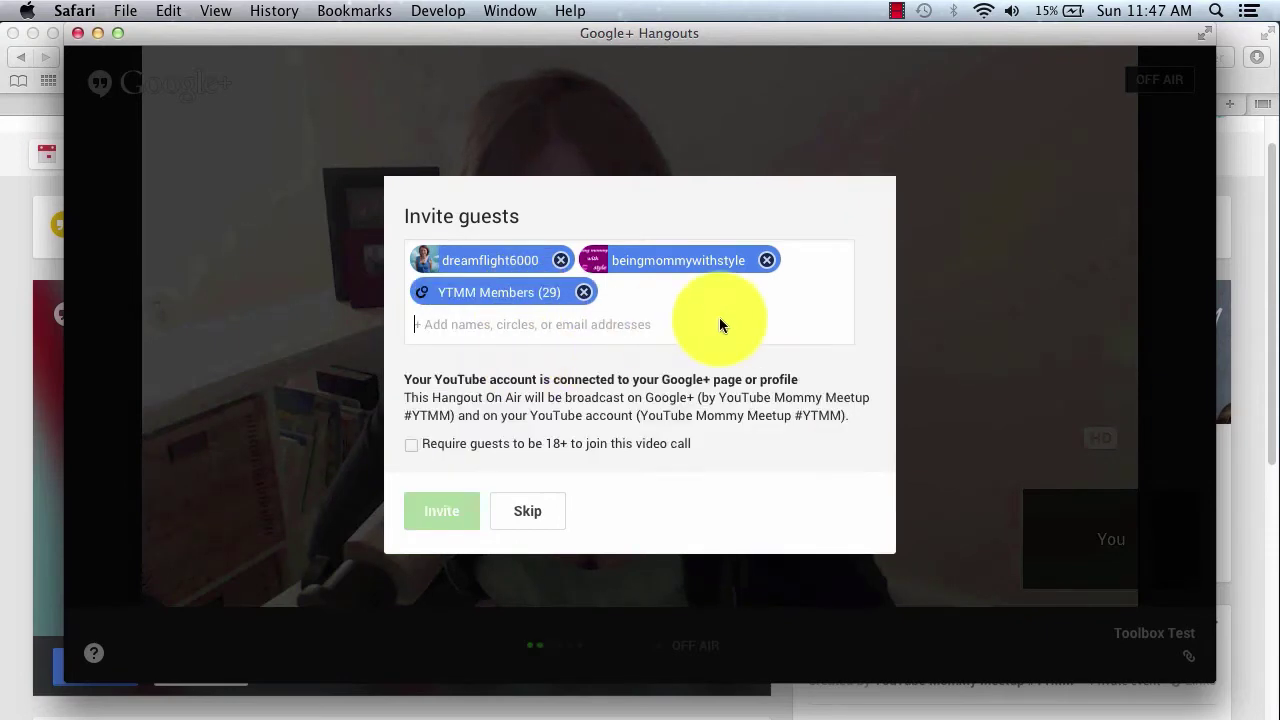
- Remove the YTMM Members circle and both individual guests from the invitation
{"action": "left_click", "coordinate": [585, 296]}
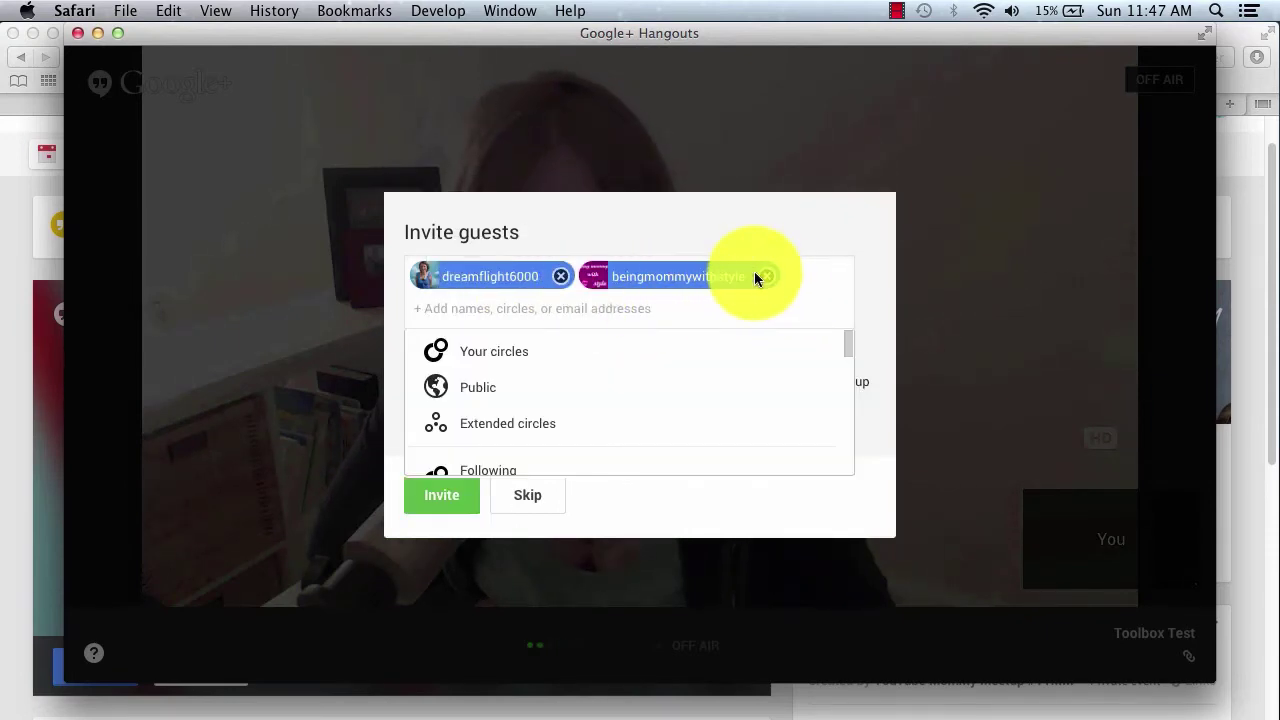
{"action": "left_click", "coordinate": [767, 277]}
{"action": "left_click", "coordinate": [562, 278]}
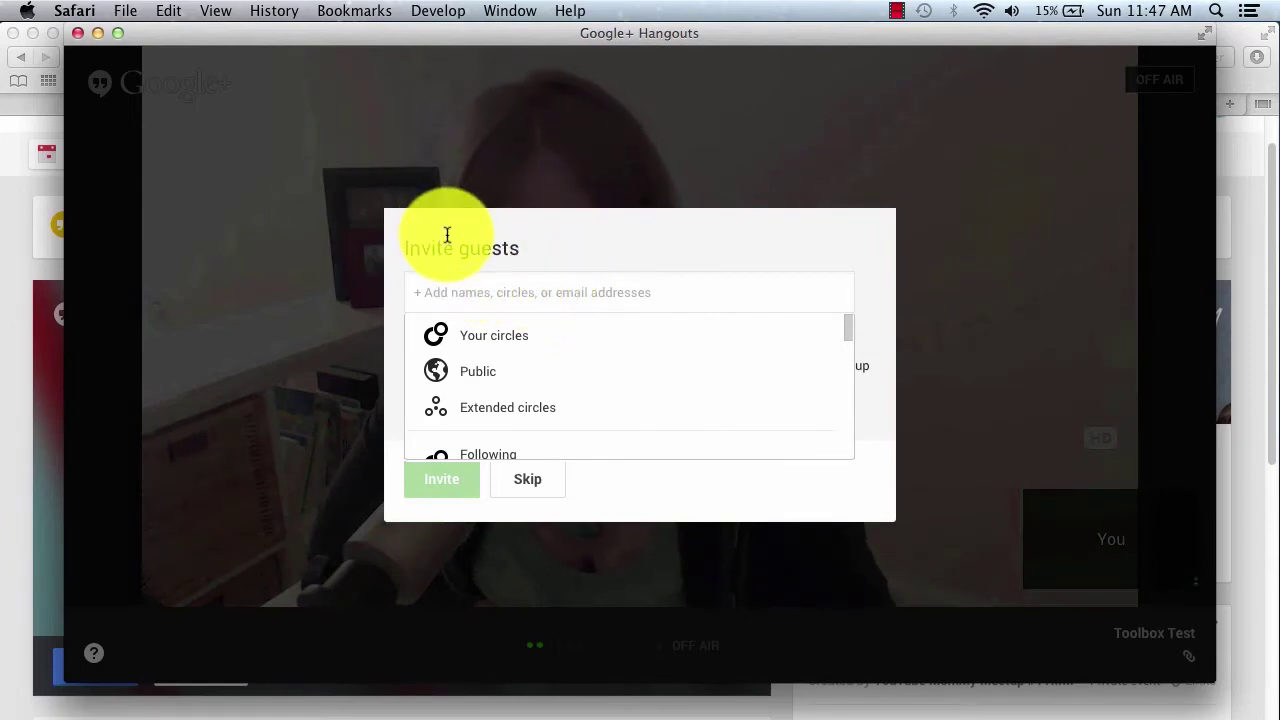
- Look through the suggested circles and skip inviting guests to enter the hangout
{"action": "scroll", "coordinate": [440, 400], "scroll_direction": "down", "scroll_amount": 5}
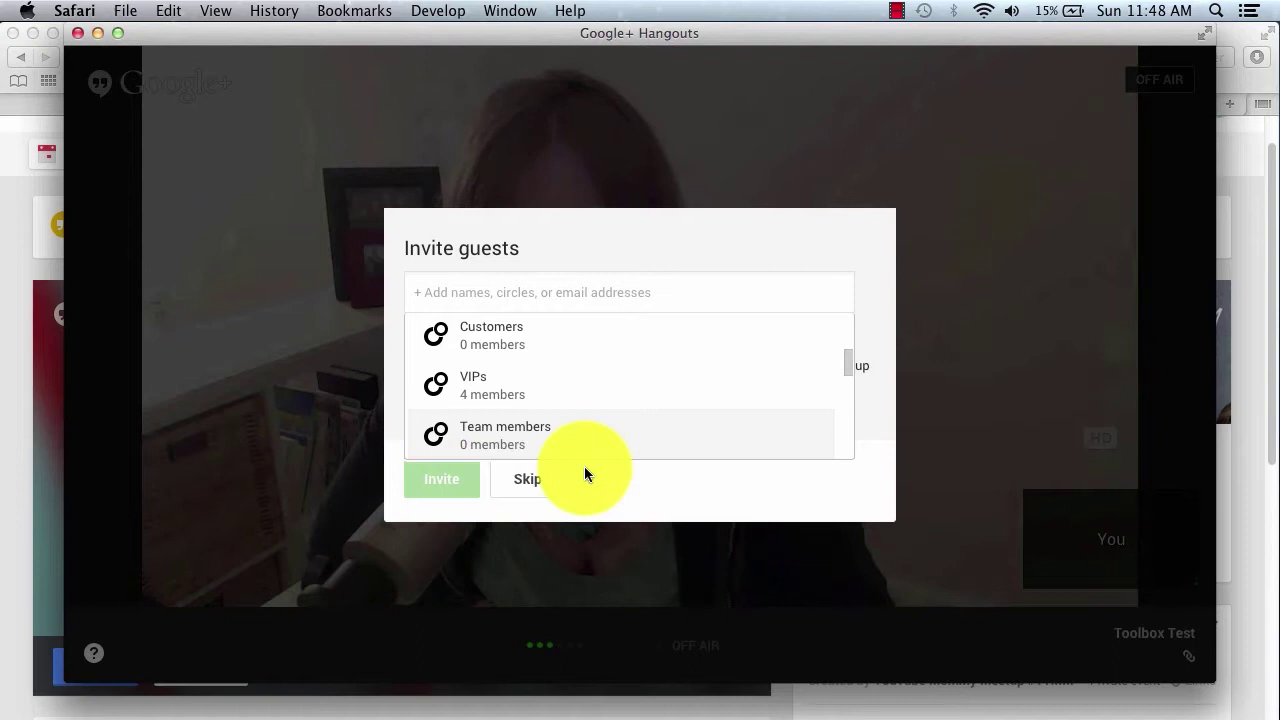
{"action": "left_click", "coordinate": [615, 479]}
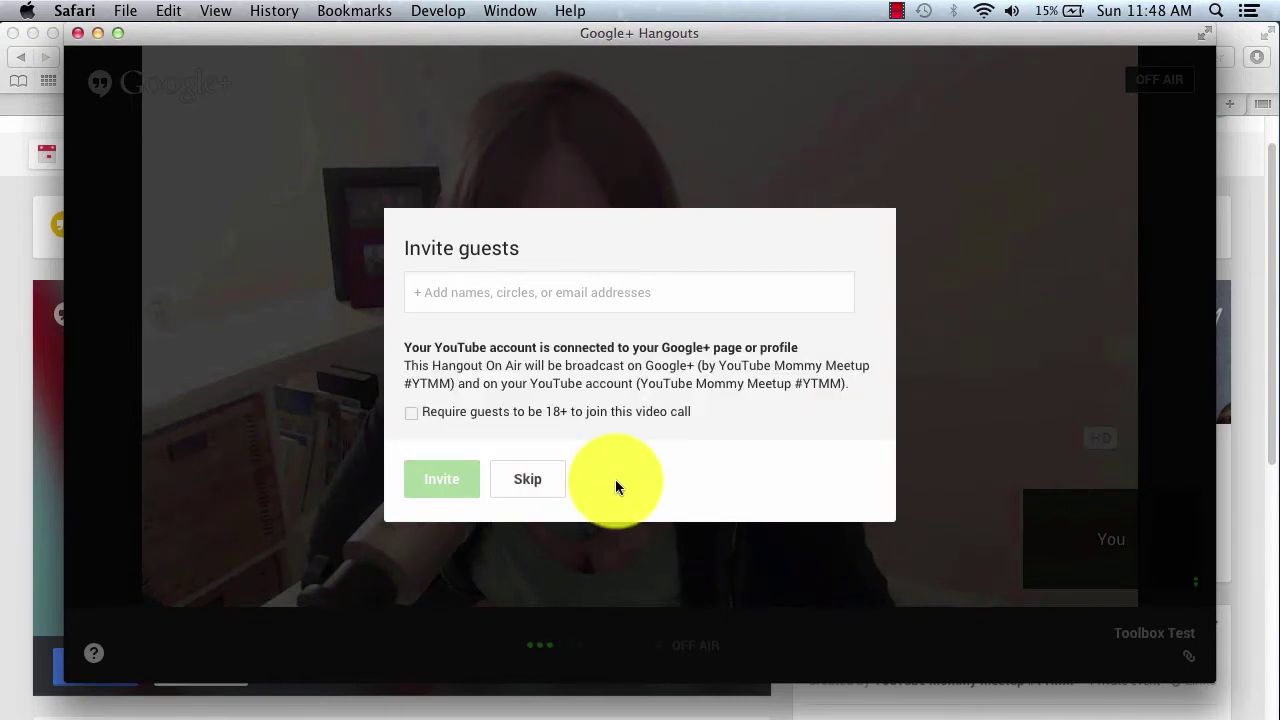
{"action": "left_click", "coordinate": [540, 477]}
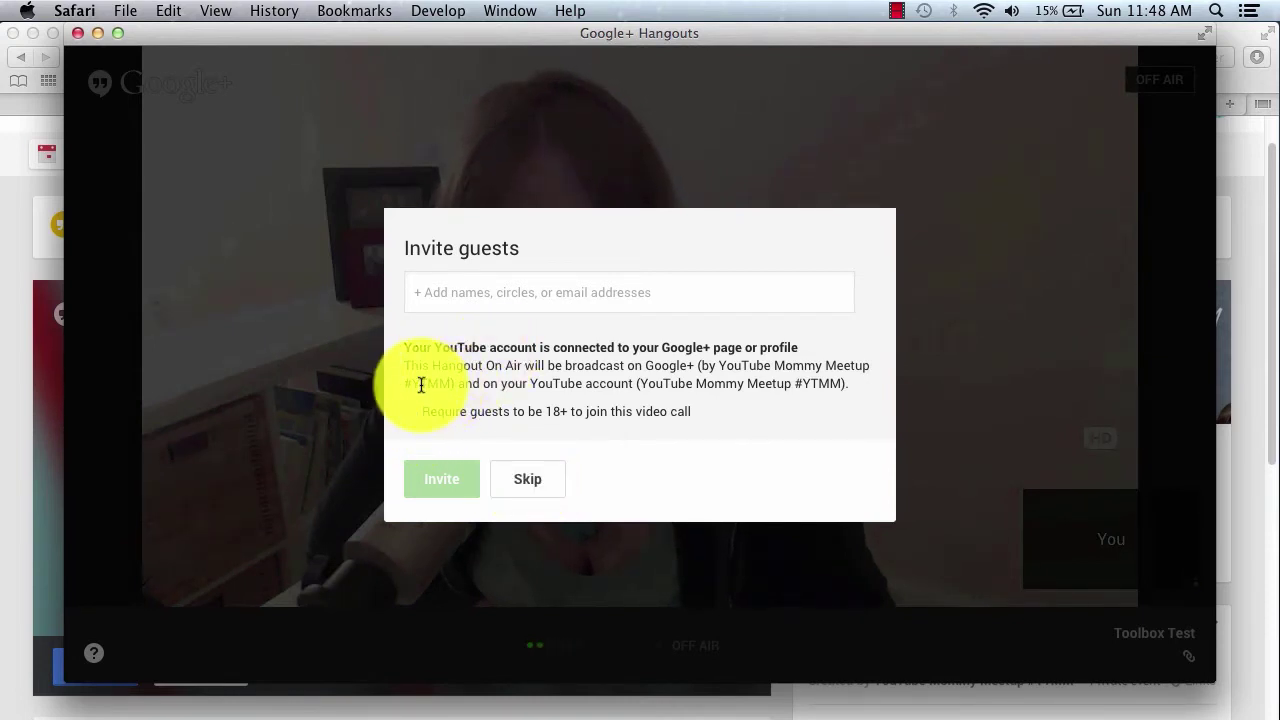
{"action": "left_click", "coordinate": [520, 468]}
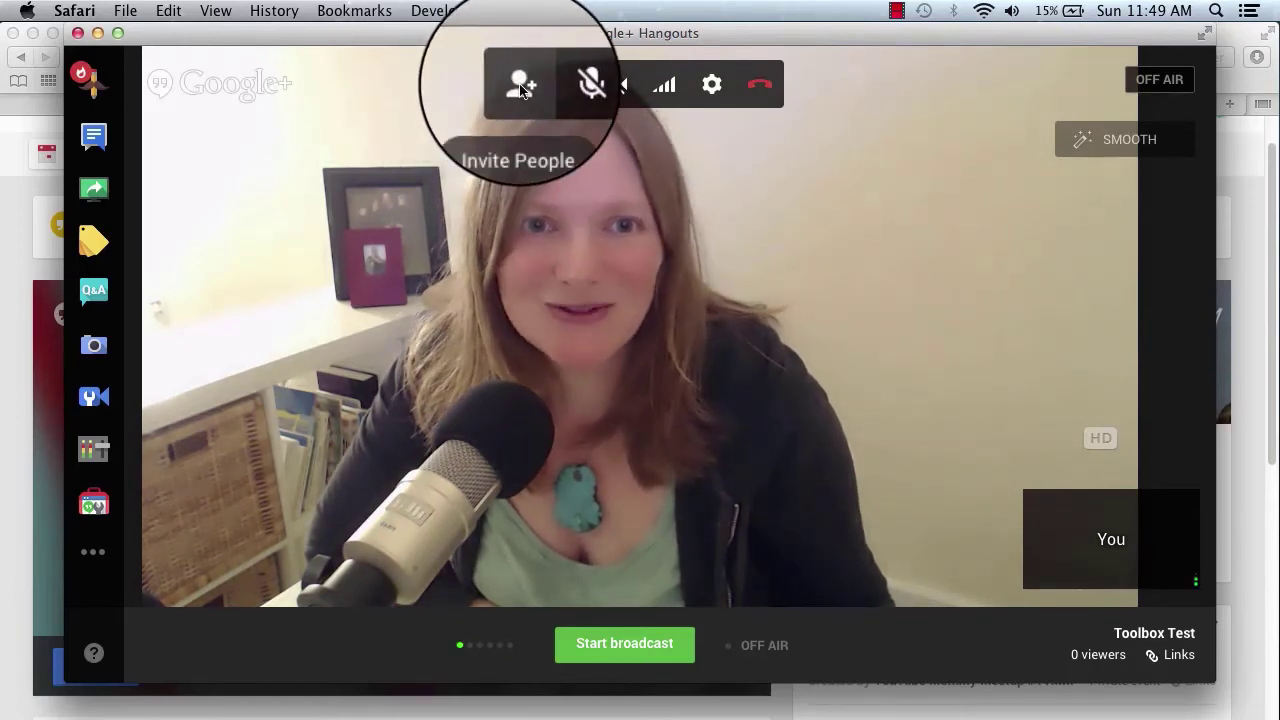
- Open the invitation dialog inside the hangout, try adding the first match for "dre" as a guest, and remove it again
{"action": "left_click", "coordinate": [528, 90]}
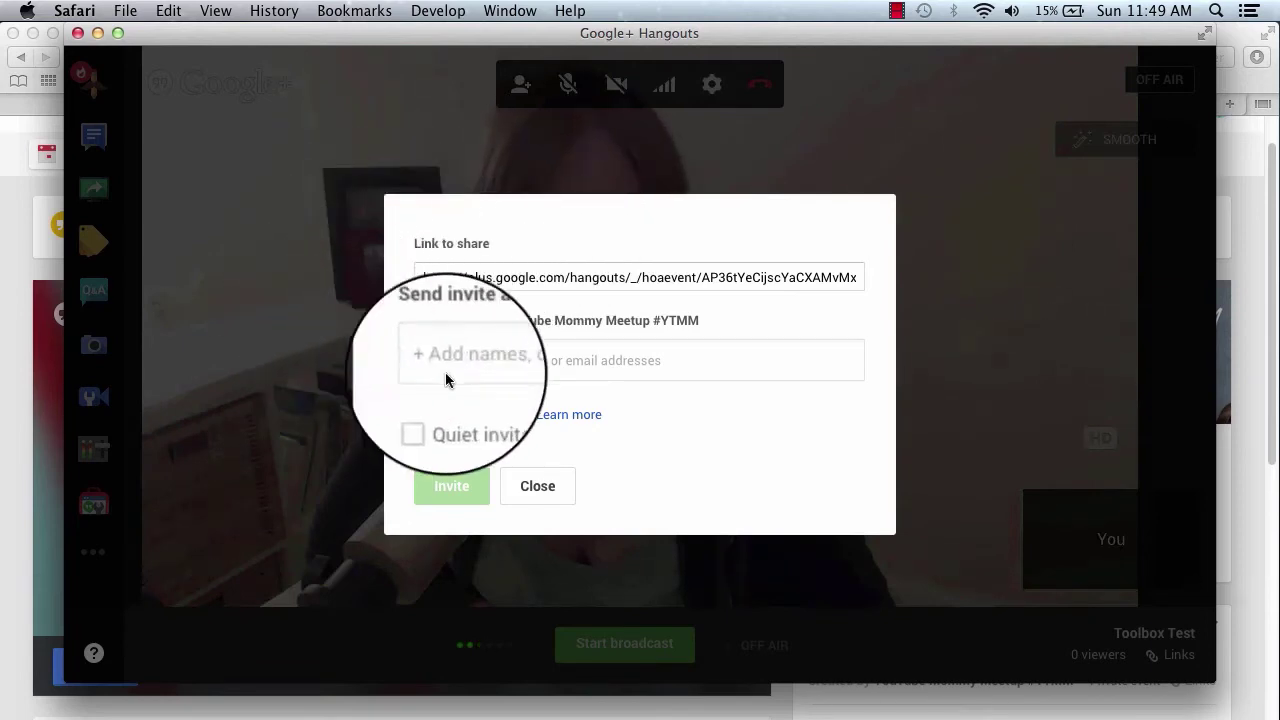
{"action": "left_click", "coordinate": [492, 361]}
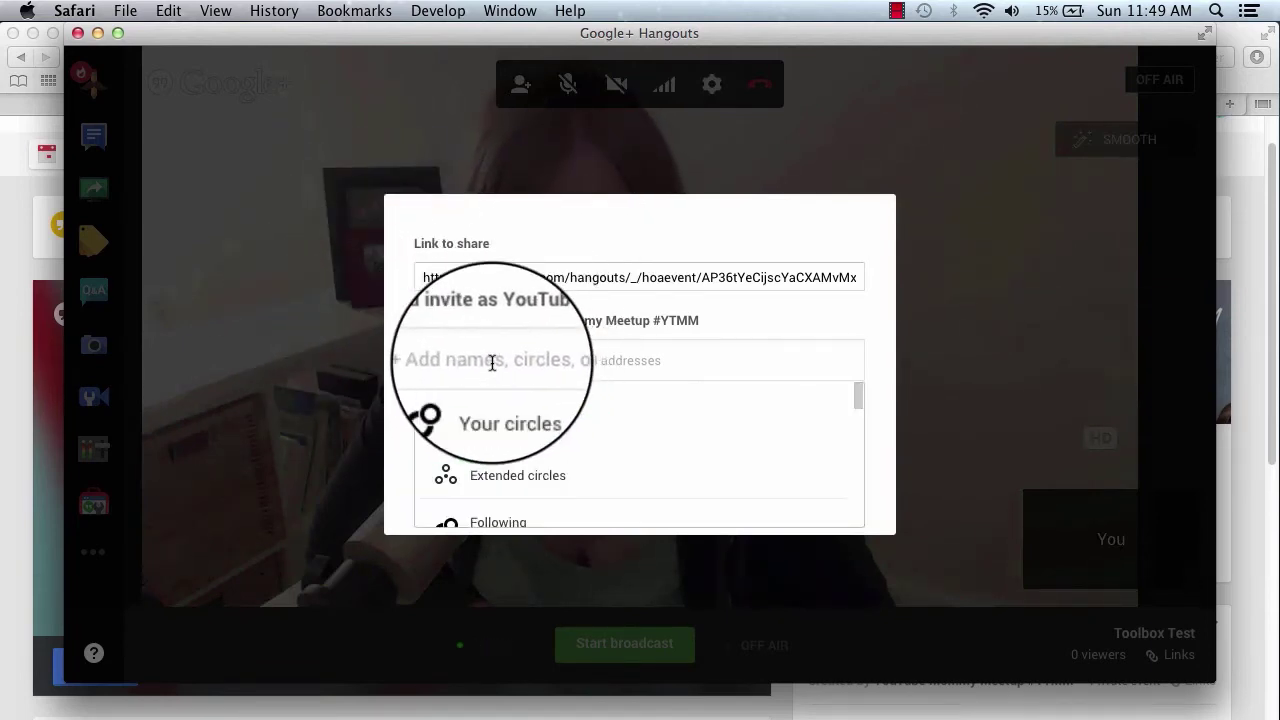
{"action": "type", "text": "dre"}
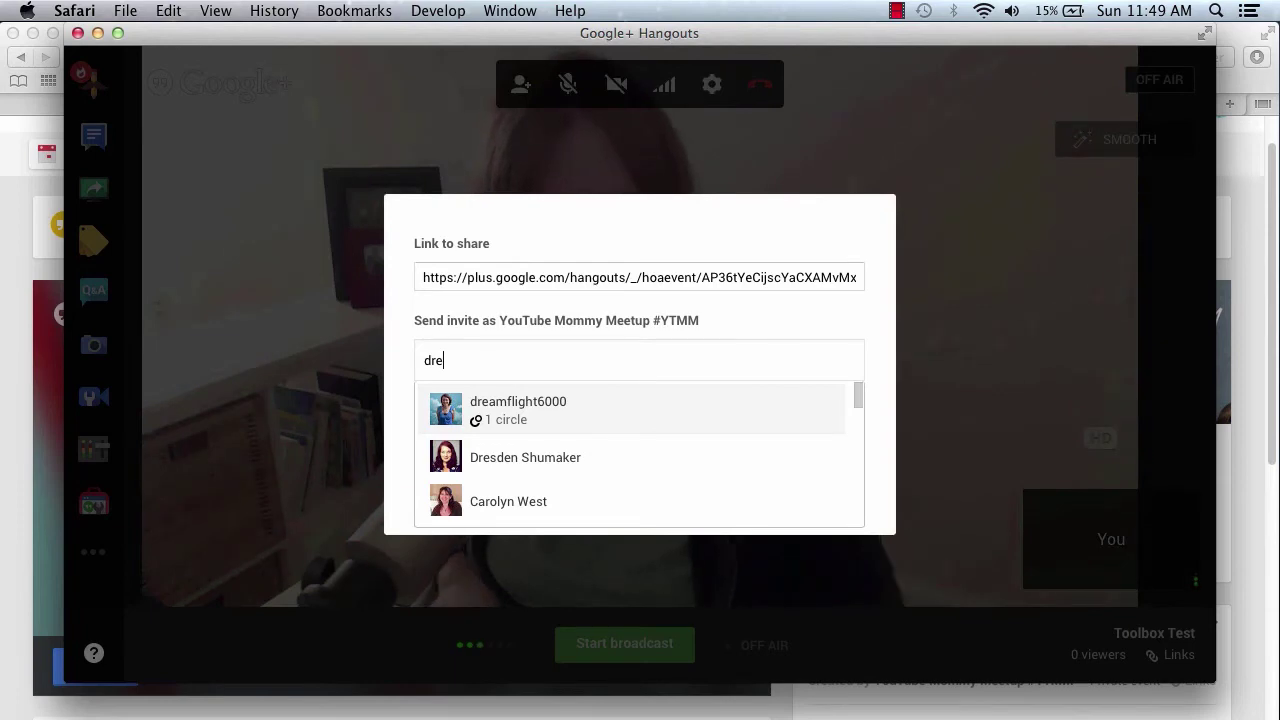
{"action": "left_click", "coordinate": [494, 410]}
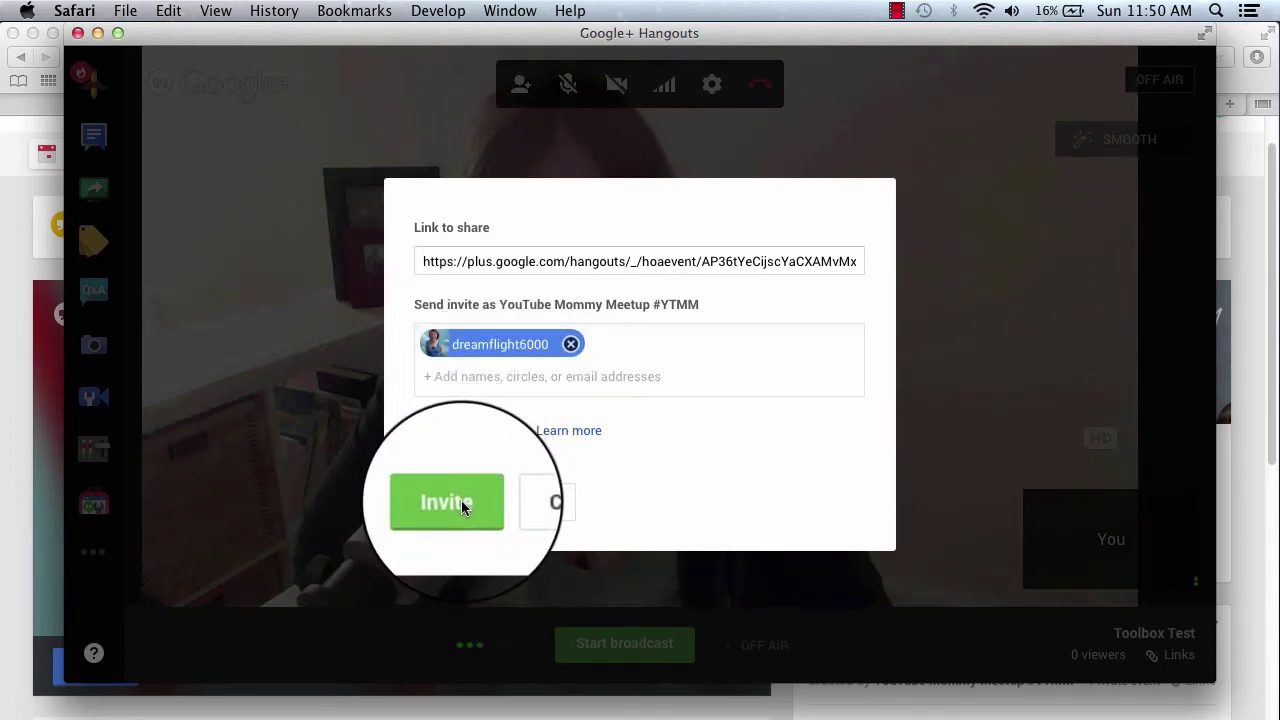
{"action": "left_click", "coordinate": [569, 342]}
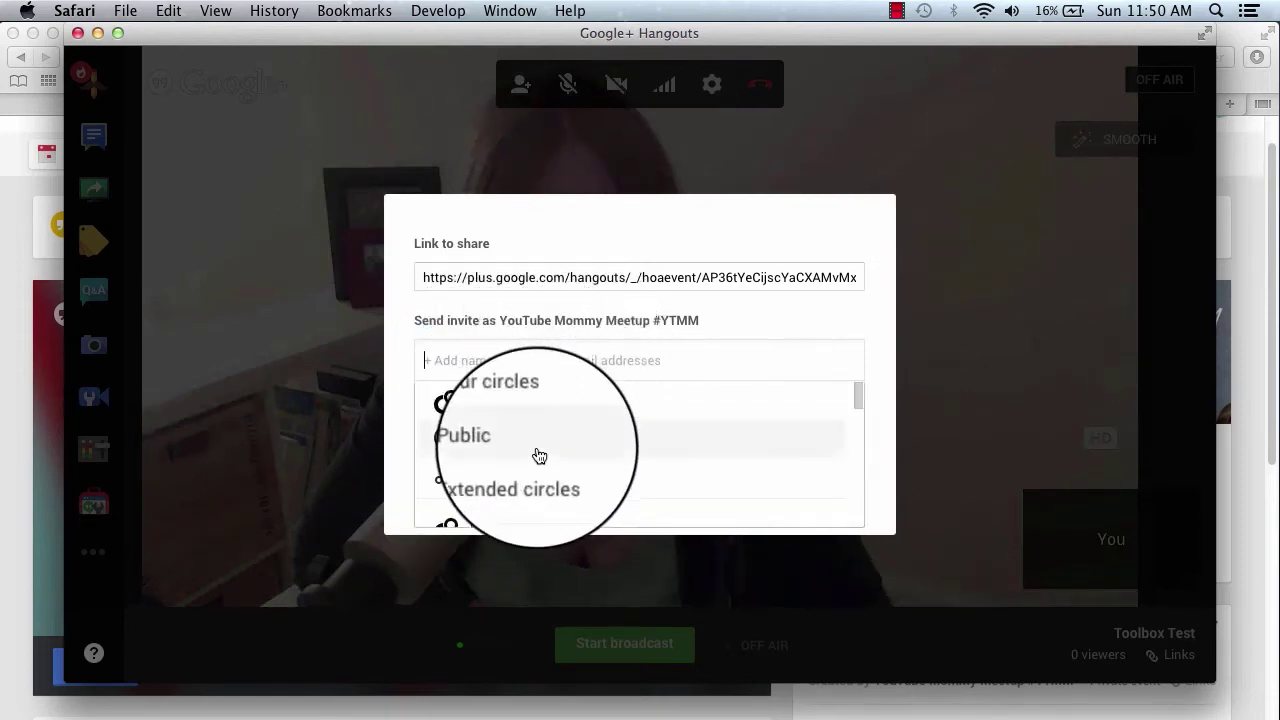
{"action": "left_click", "coordinate": [820, 245]}
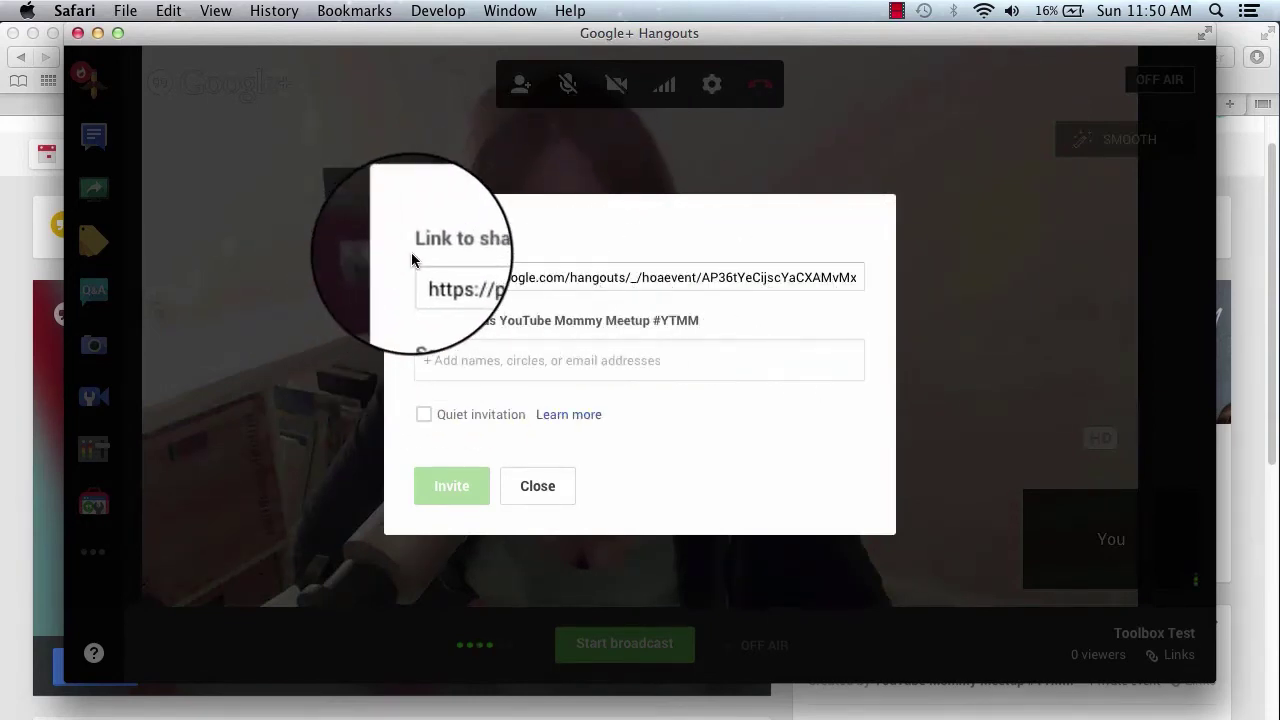
- Copy the hangout's shareable link and close the invitation dialog
{"action": "left_click", "coordinate": [458, 275]}
{"action": "right_click", "coordinate": [504, 282]}
{"action": "left_click", "coordinate": [540, 357]}
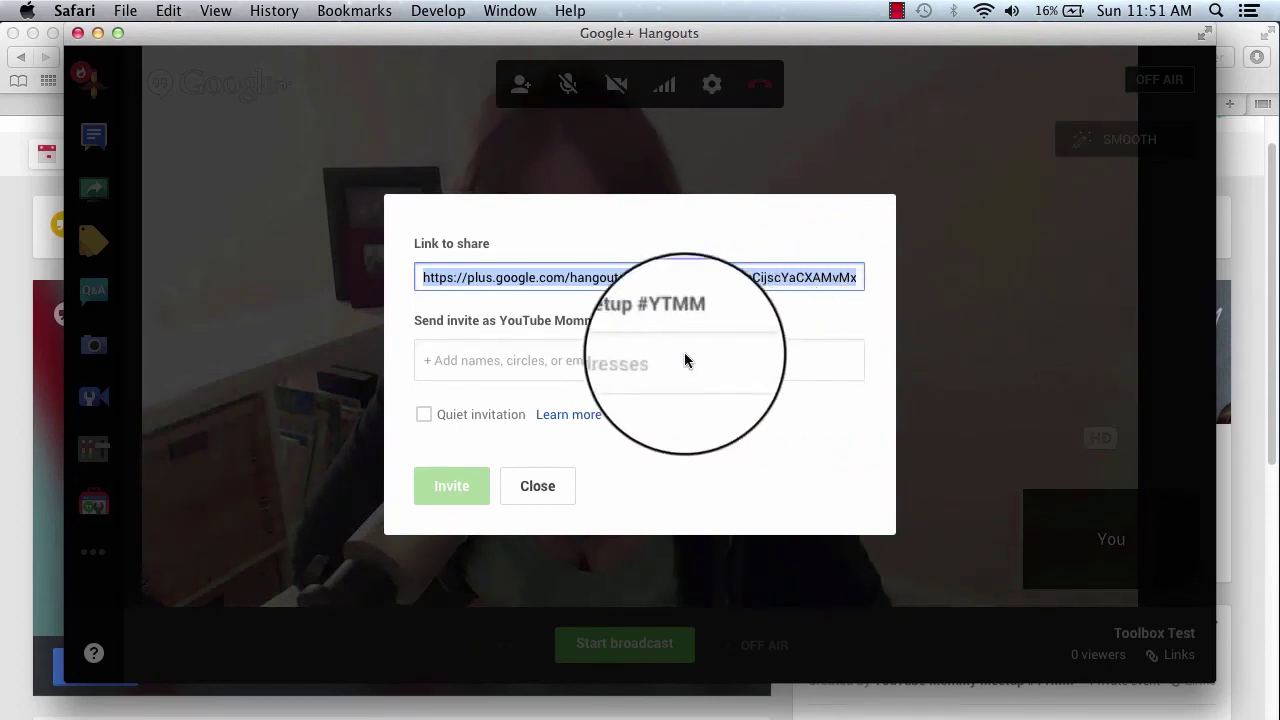
{"action": "left_click", "coordinate": [549, 493]}
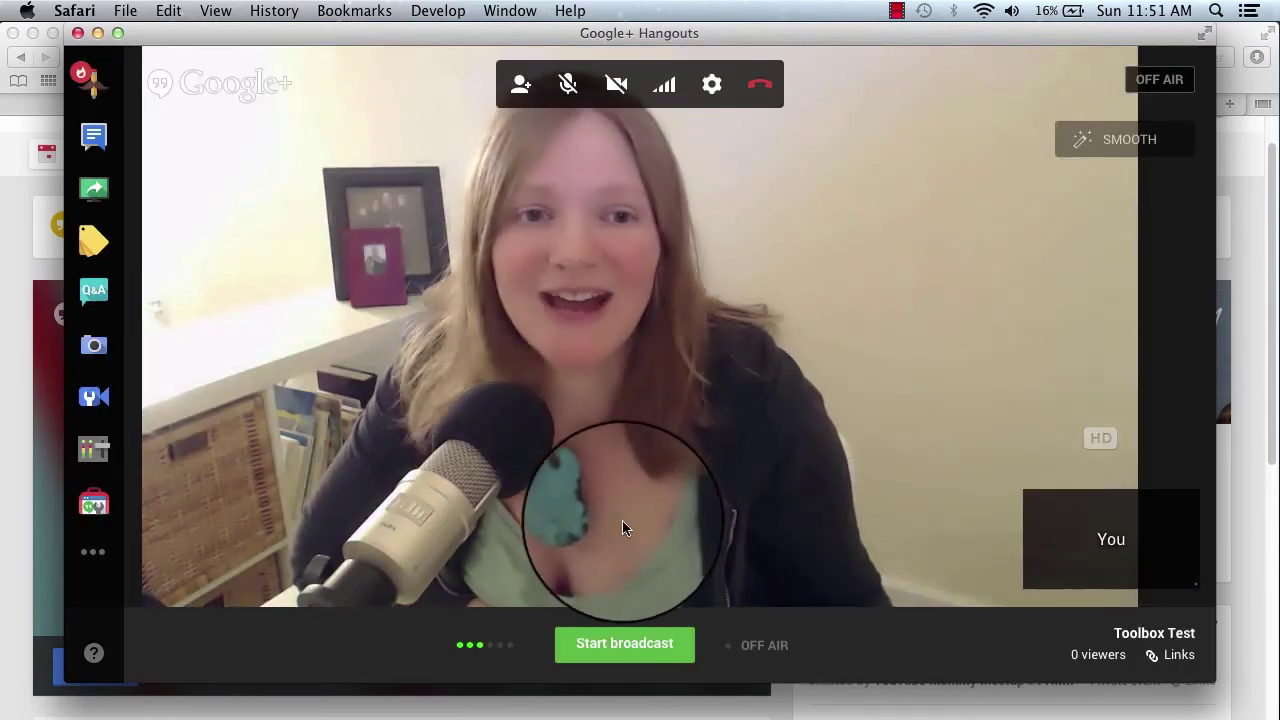